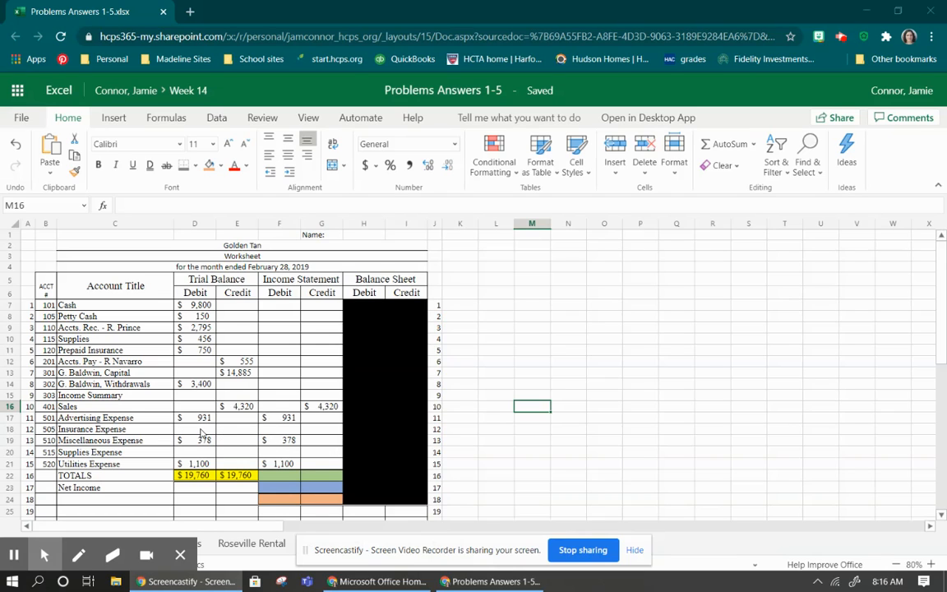
Enter 0 in the Trial Balance and Income Statement debit and credit cells for Insurance Expense, D18 through G18
{"action": "left_click", "coordinate": [200, 430]}
{"action": "type", "text": "0"}
{"action": "key", "text": "Tab"}
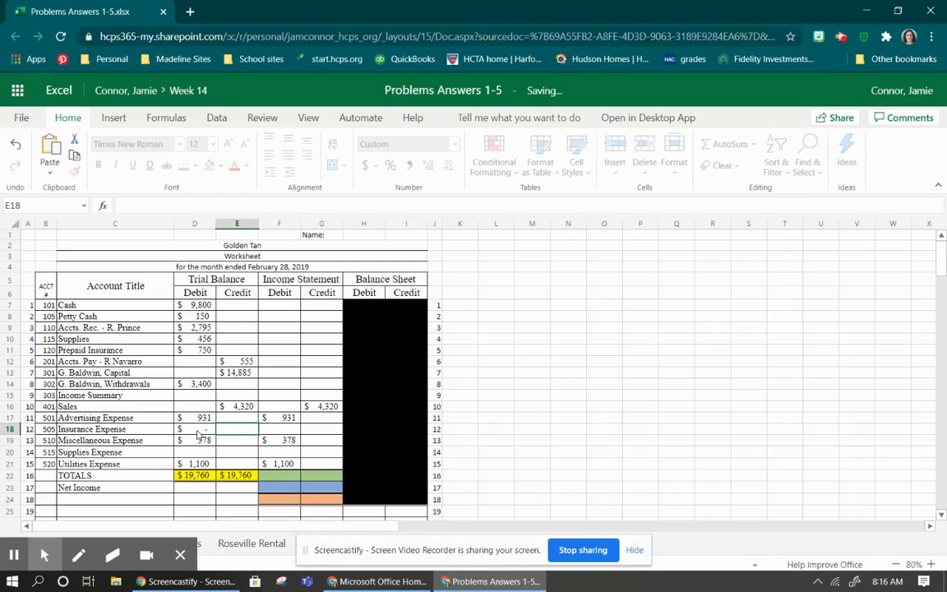
{"action": "type", "text": "0"}
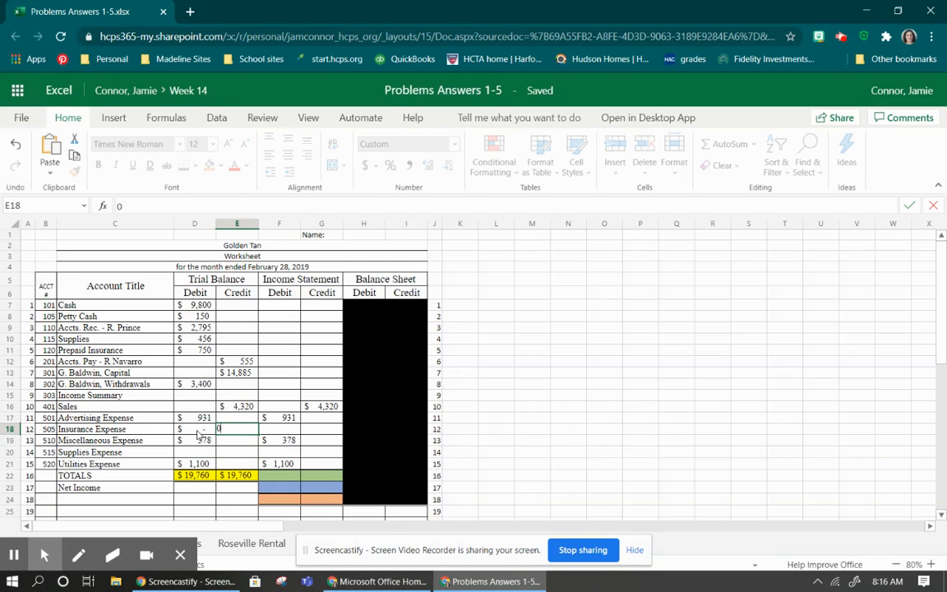
{"action": "key", "text": "Tab"}
{"action": "type", "text": "0"}
{"action": "key", "text": "Tab"}
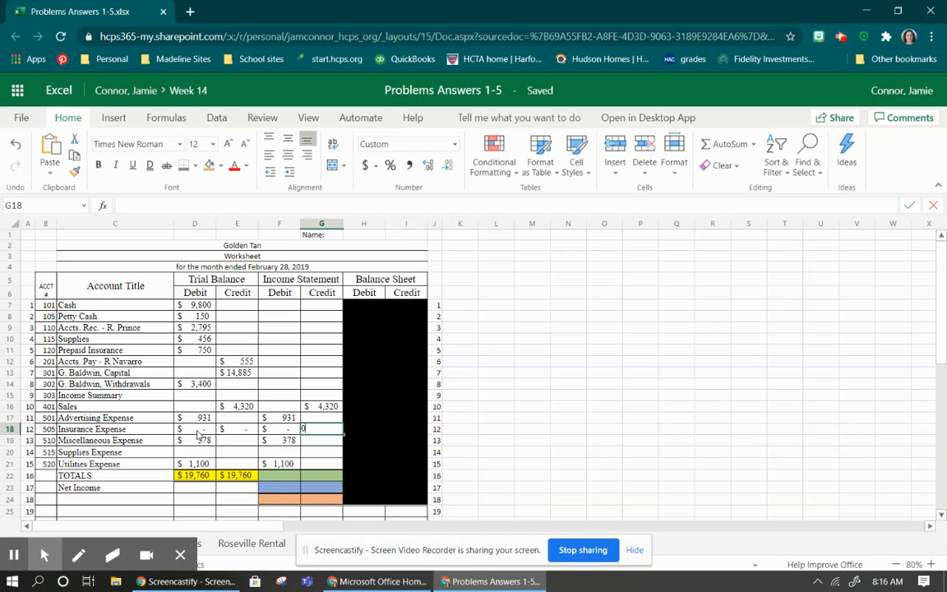
{"action": "type", "text": "0"}
{"action": "key", "text": "Tab"}
{"action": "key", "text": "Left"}
{"action": "key", "text": "Left"}
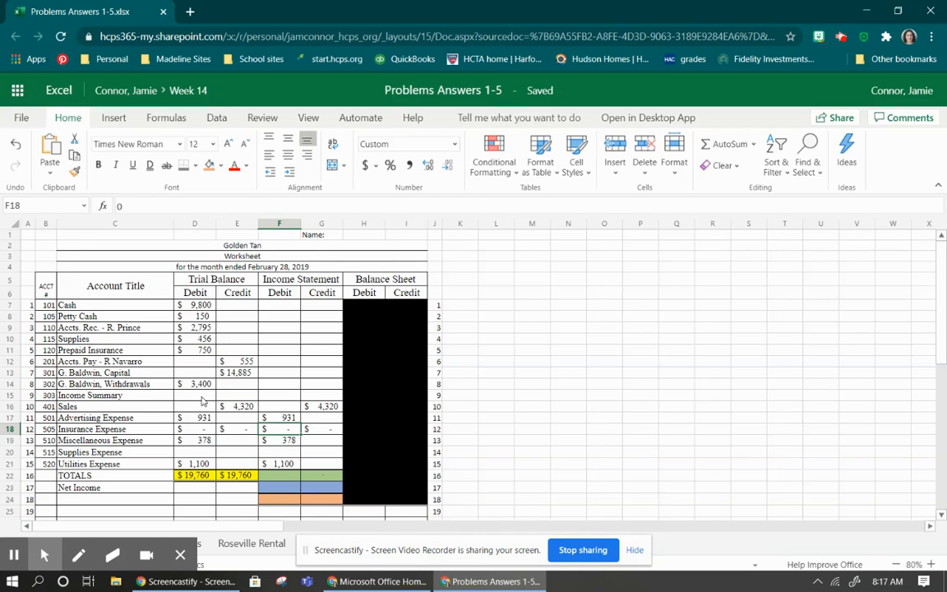
Enter 0 in all four Trial Balance and Income Statement cells of the Income Summary row, D15 through G15
{"action": "left_click", "coordinate": [202, 397]}
{"action": "type", "text": "0"}
{"action": "key", "text": "Tab"}
{"action": "type", "text": "0"}
{"action": "key", "text": "Tab"}
{"action": "type", "text": "0"}
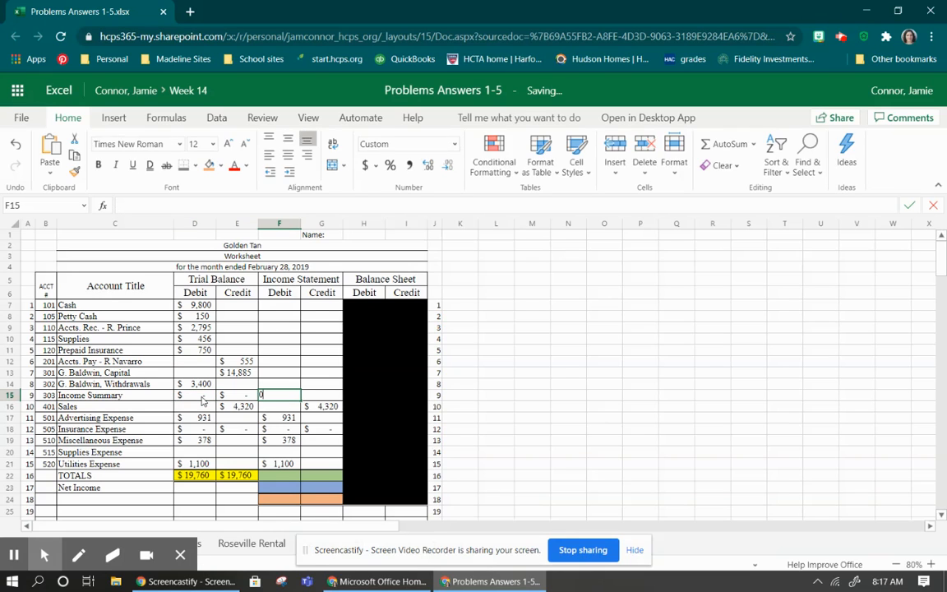
{"action": "key", "text": "Tab"}
{"action": "type", "text": "0"}
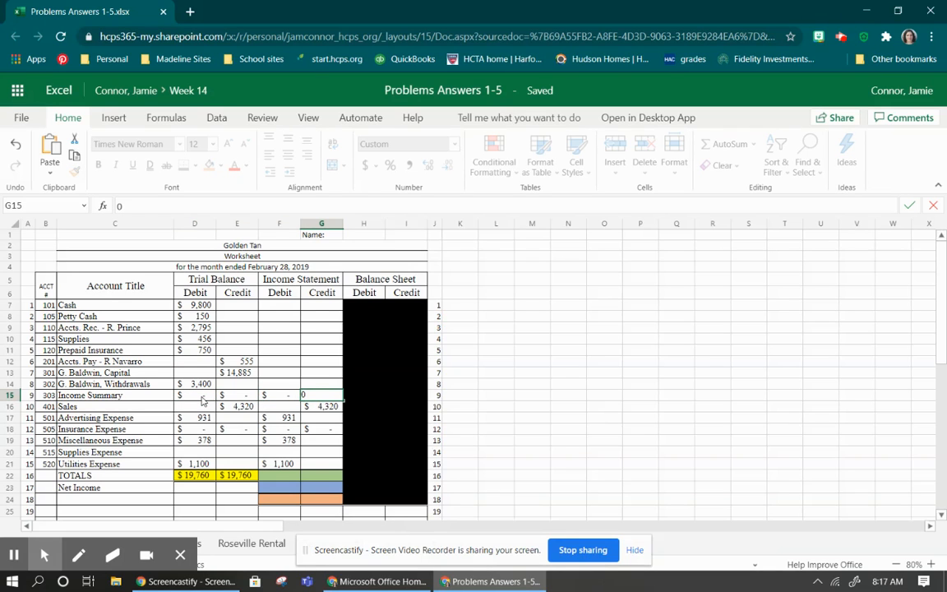
{"action": "key", "text": "Return"}
Enter 0 in the Sales row's Trial Balance debit cell D16 and Income Statement debit cell F16
{"action": "key", "text": "Left"}
{"action": "key", "text": "Left"}
{"action": "key", "text": "Left"}
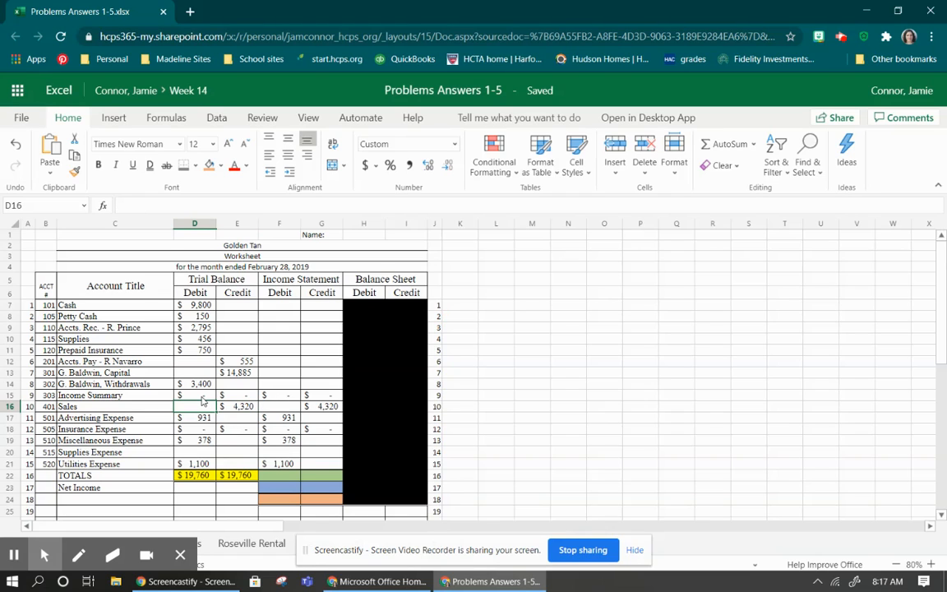
{"action": "key", "text": "Right"}
{"action": "key", "text": "Right"}
{"action": "type", "text": "0"}
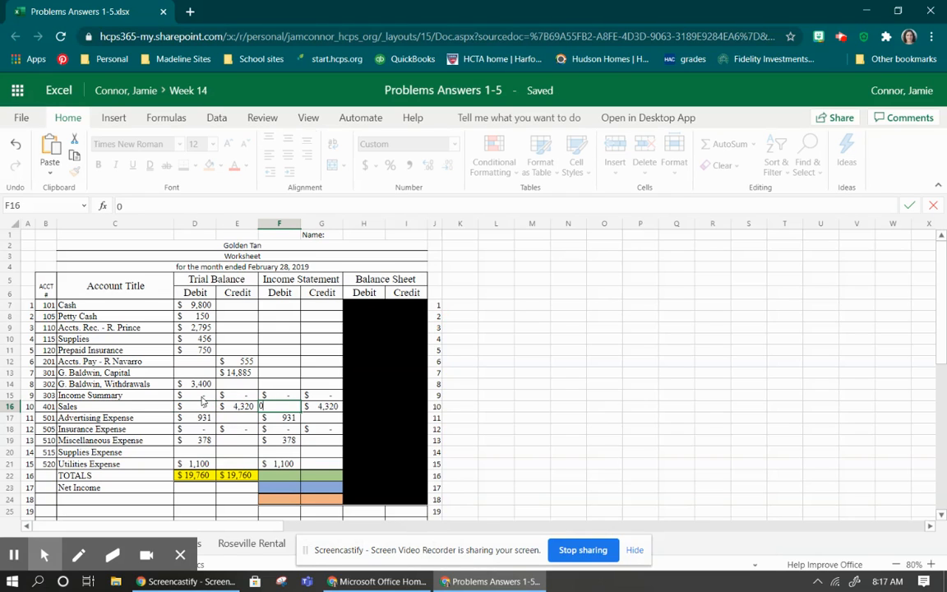
{"action": "key", "text": "Return"}
Enter 0 in the four Trial Balance and Income Statement cells of the Supplies Expense row, D20 through G20
{"action": "key", "text": "Down"}
{"action": "key", "text": "Down"}
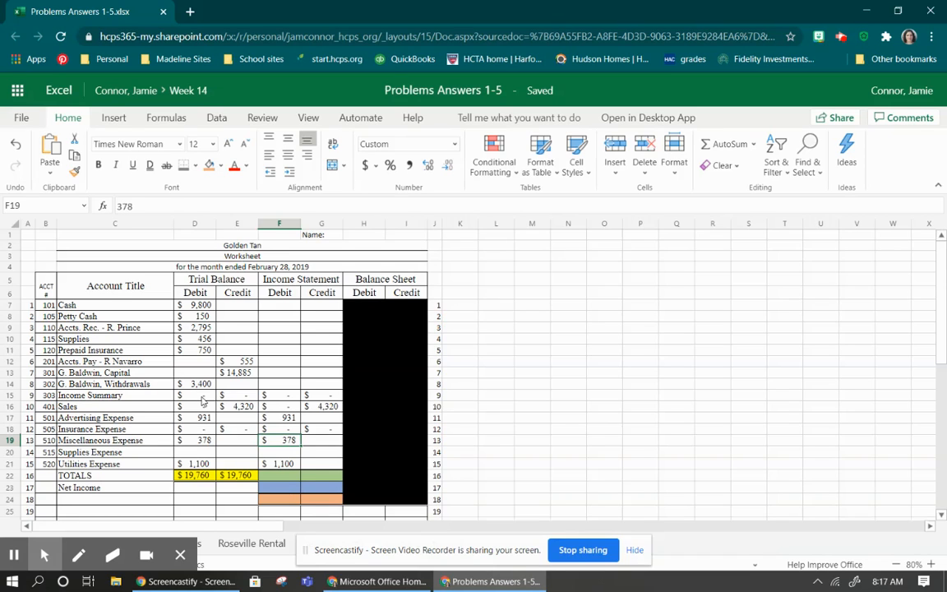
{"action": "key", "text": "Down"}
{"action": "key", "text": "Left"}
{"action": "key", "text": "Left"}
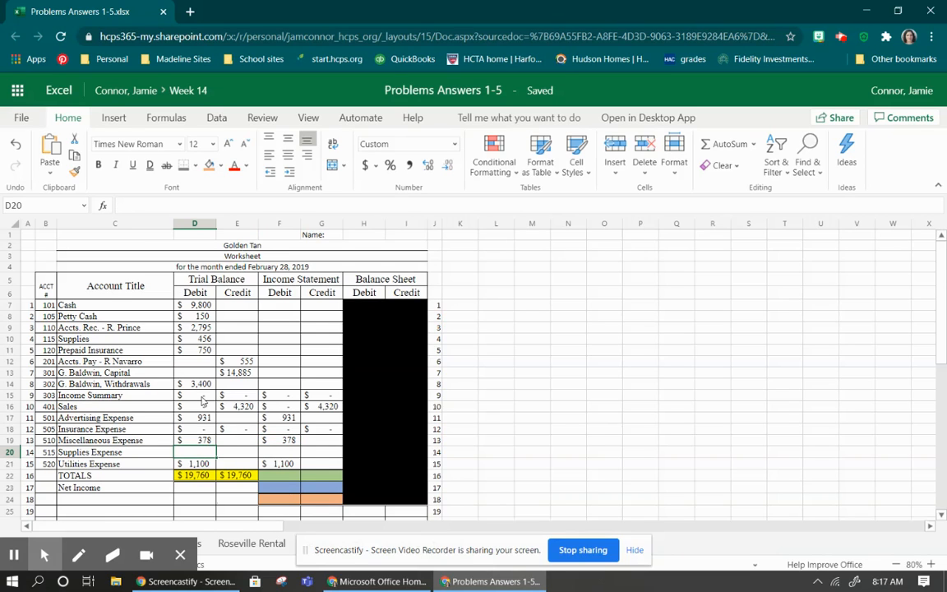
{"action": "type", "text": "0"}
{"action": "key", "text": "Right"}
{"action": "type", "text": "0"}
{"action": "key", "text": "Right"}
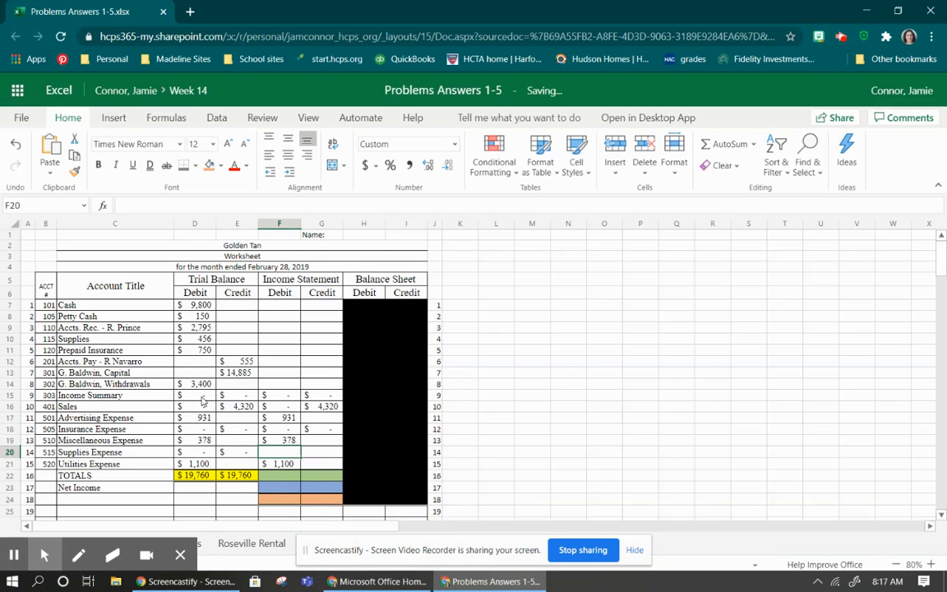
{"action": "type", "text": "0"}
{"action": "key", "text": "Right"}
{"action": "type", "text": "0"}
{"action": "key", "text": "Return"}
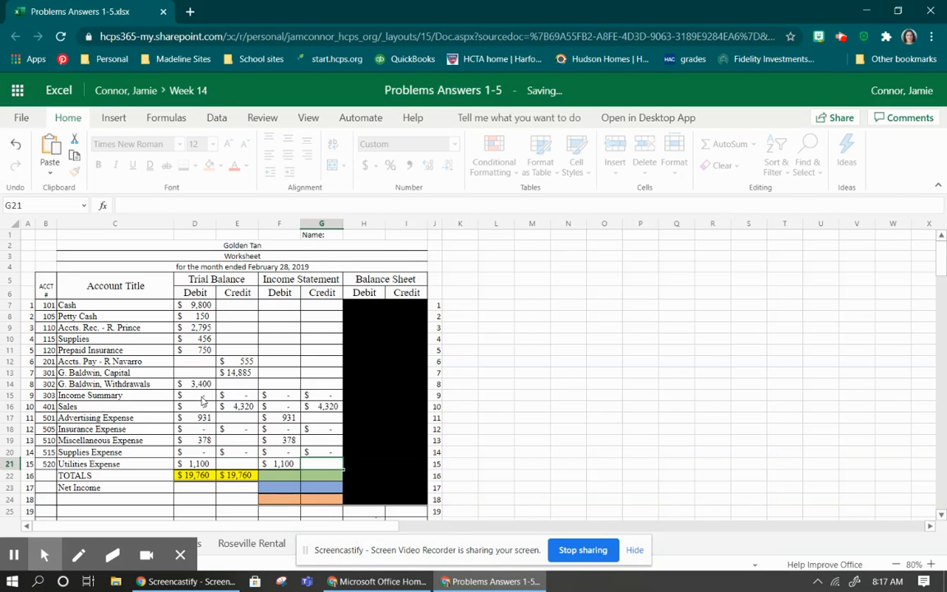
Enter 0 as the Income Statement credit for Utilities Expense in cell G21
{"action": "key", "text": "Left"}
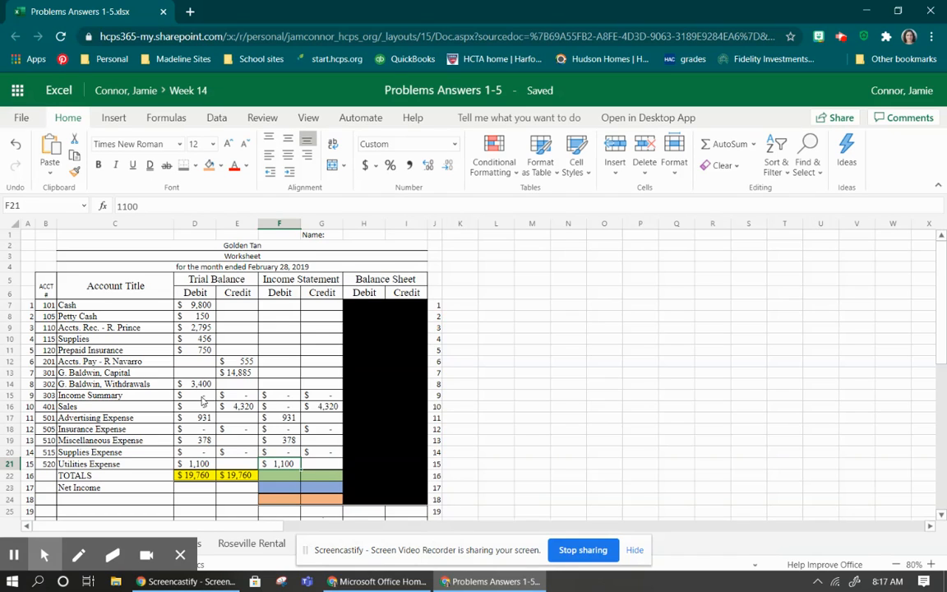
{"action": "key", "text": "Right"}
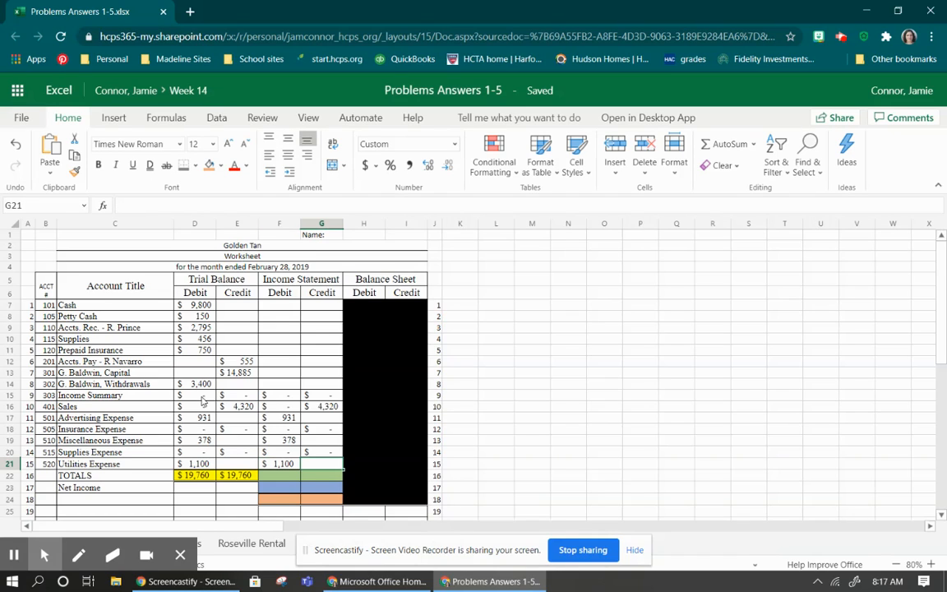
{"action": "type", "text": "0"}
{"action": "key", "text": "Up"}
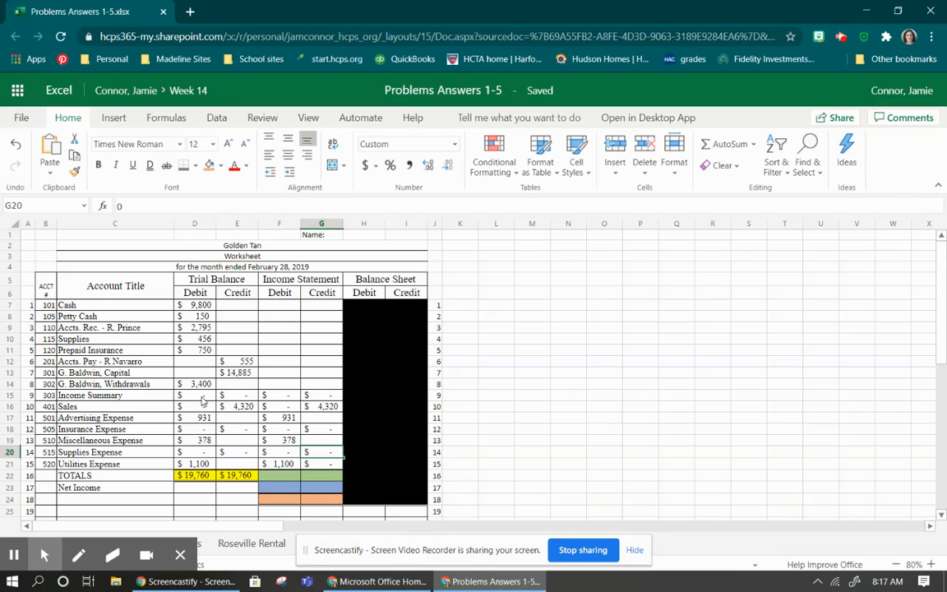
Fill the Income Statement cells F15:G21 with the lightest theme green
{"action": "left_click", "coordinate": [285, 397]}
{"action": "left_click_drag", "start_coordinate": [286, 397], "coordinate": [322, 464]}
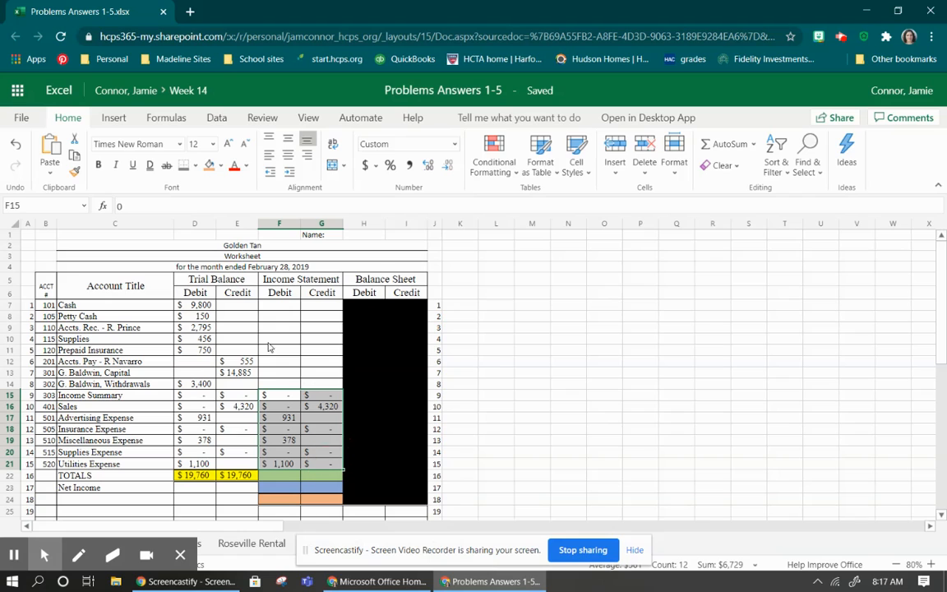
{"action": "left_click", "coordinate": [221, 166]}
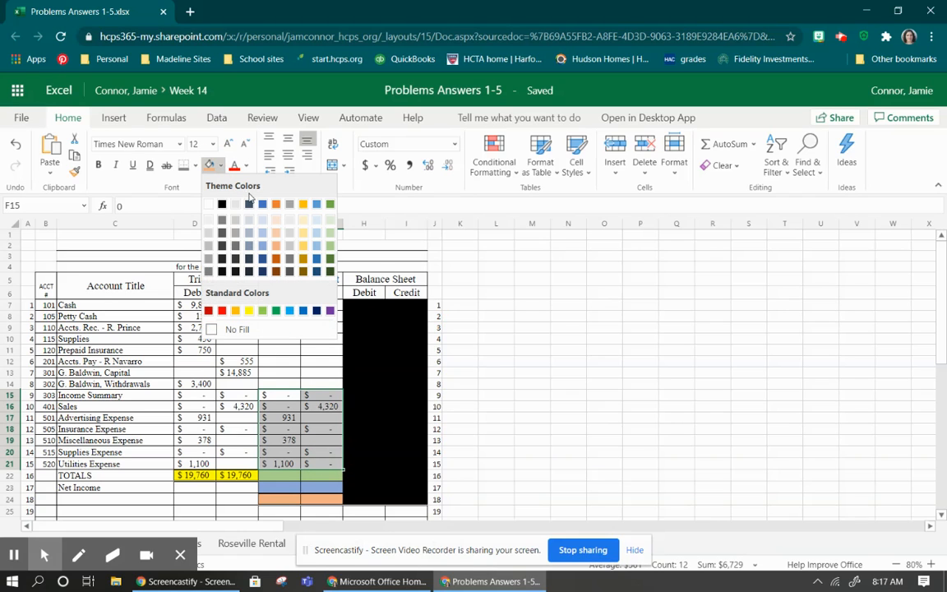
{"action": "left_click", "coordinate": [330, 220]}
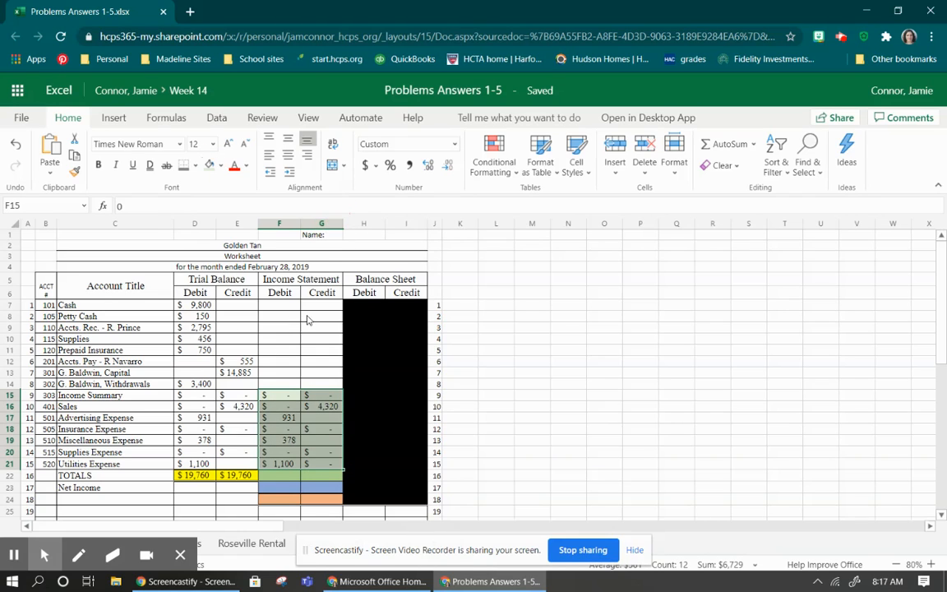
{"action": "left_click", "coordinate": [322, 362]}
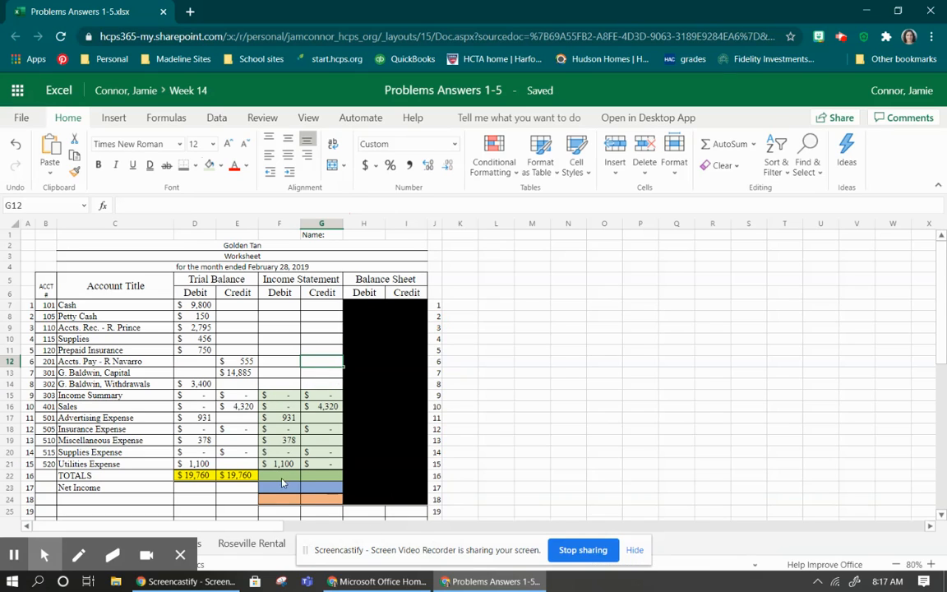
Fill the Income Statement cells F15:G21 with the base theme green
{"action": "left_click_drag", "start_coordinate": [277, 397], "coordinate": [319, 462]}
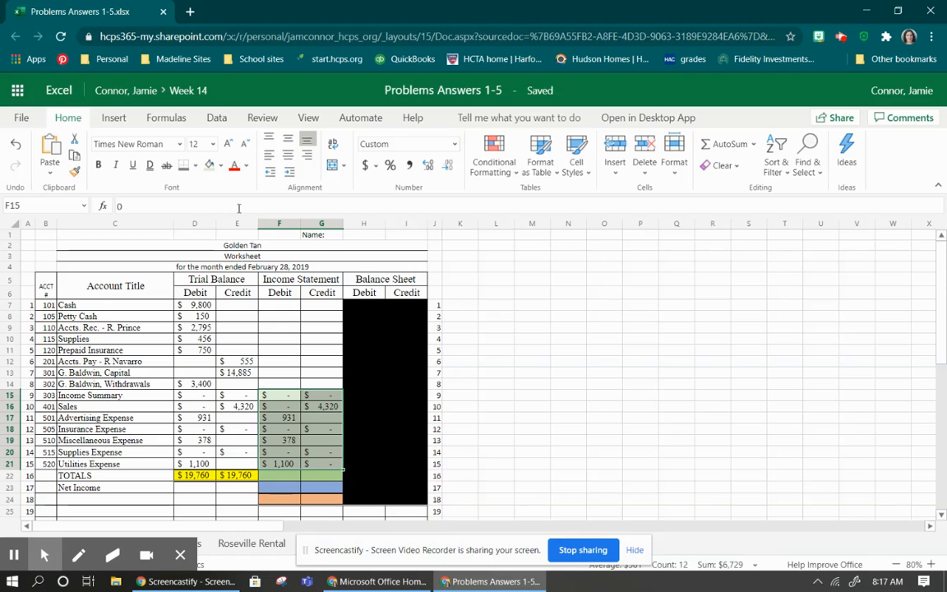
{"action": "left_click", "coordinate": [219, 165]}
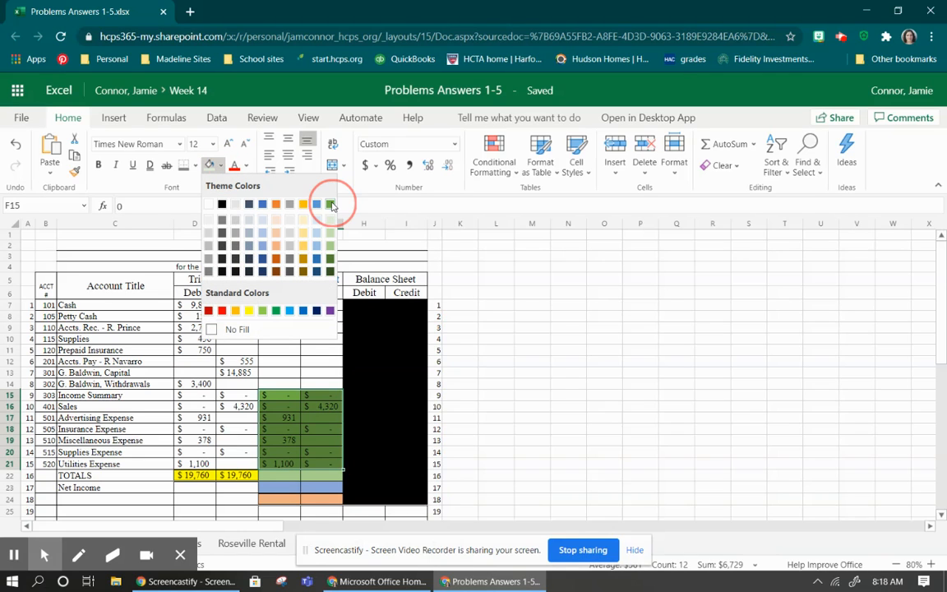
{"action": "left_click", "coordinate": [331, 204]}
{"action": "left_click", "coordinate": [496, 351]}
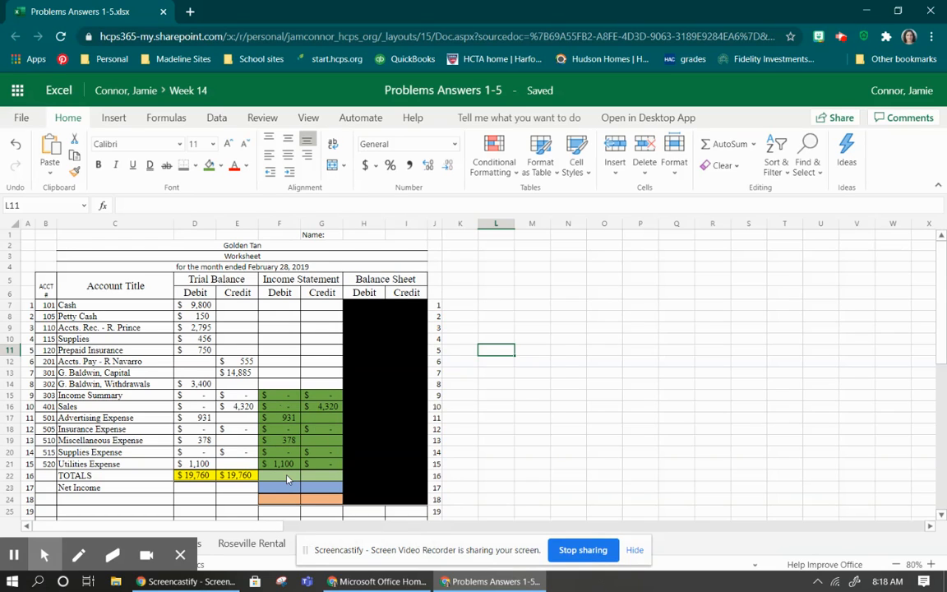
Total the Income Statement debit column F15:F21 in cell F22 with AutoSum
{"action": "left_click", "coordinate": [287, 400]}
{"action": "left_click_drag", "start_coordinate": [287, 399], "coordinate": [283, 475]}
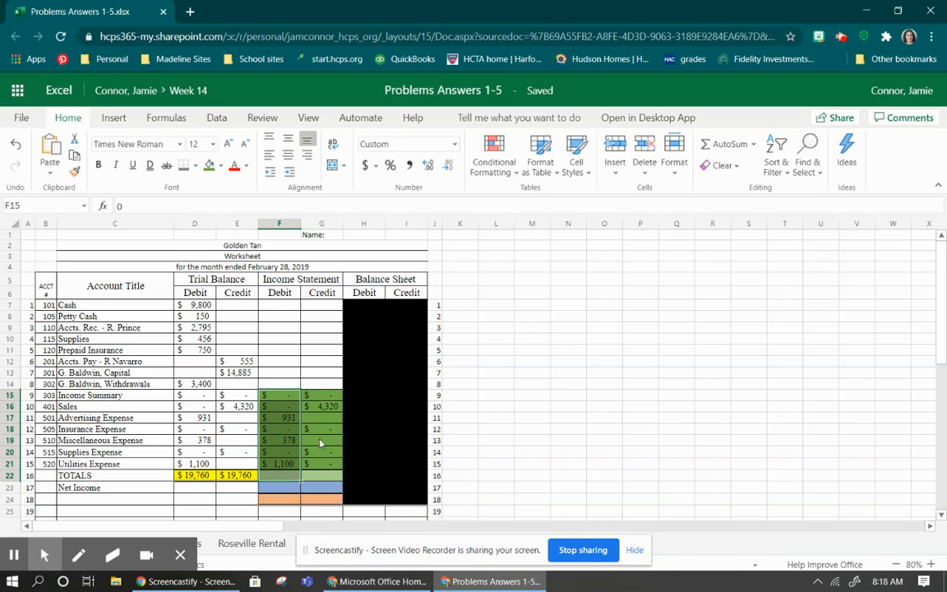
{"action": "left_click", "coordinate": [706, 146]}
Copy the debit total formula from F22 across to G22 to total the Income Statement credit column
{"action": "left_click_drag", "start_coordinate": [302, 481], "coordinate": [328, 479]}
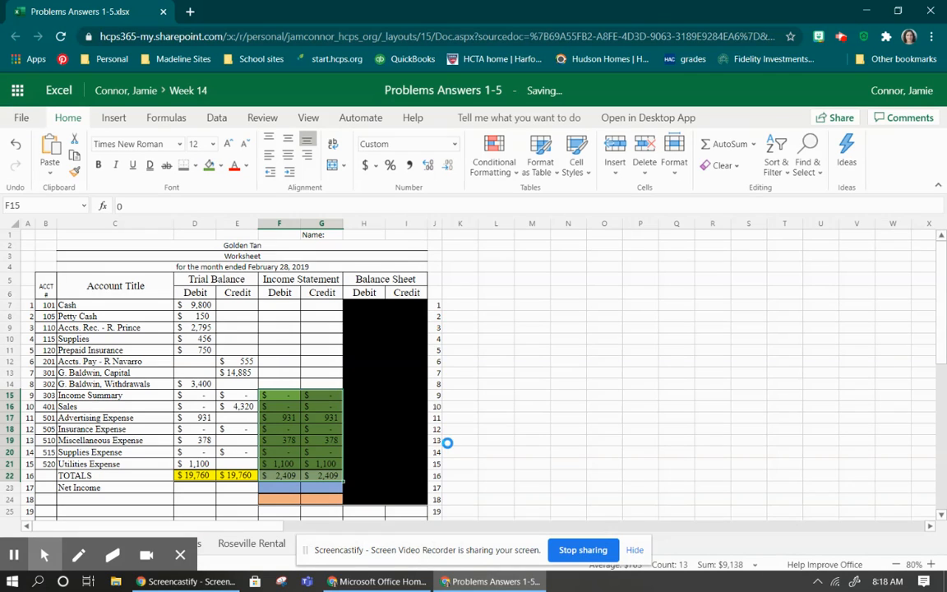
{"action": "left_click", "coordinate": [324, 481]}
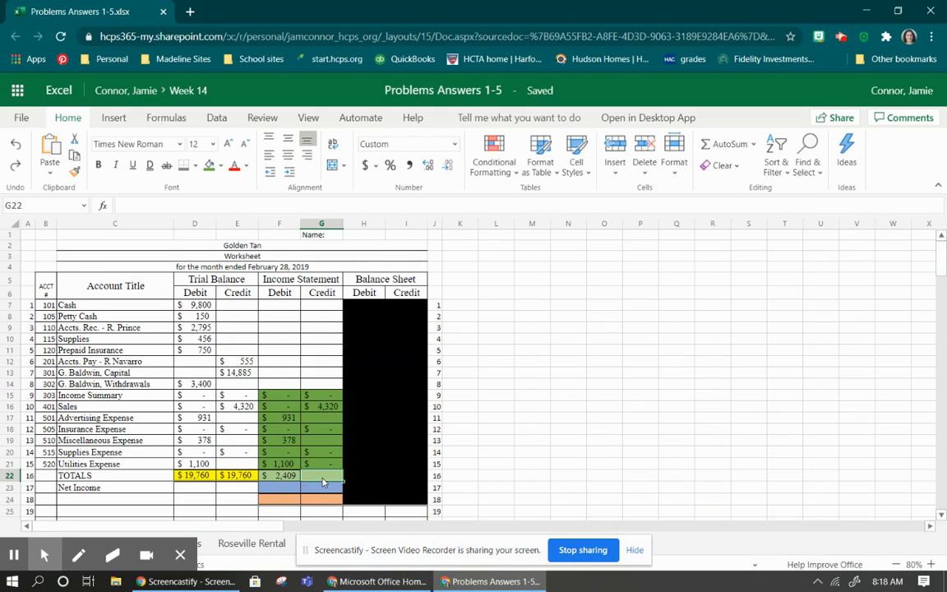
{"action": "left_click", "coordinate": [288, 478]}
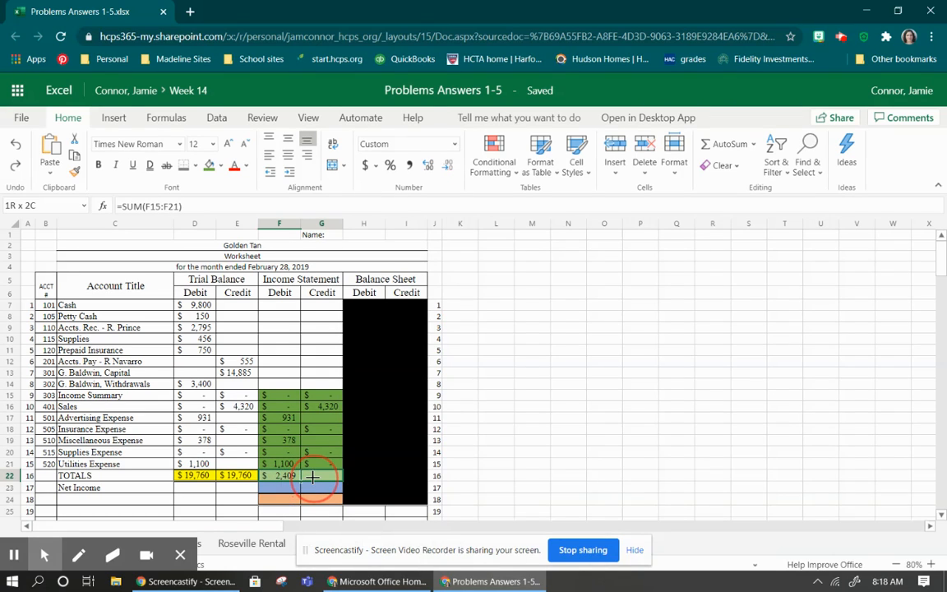
{"action": "left_click_drag", "start_coordinate": [301, 483], "coordinate": [317, 478]}
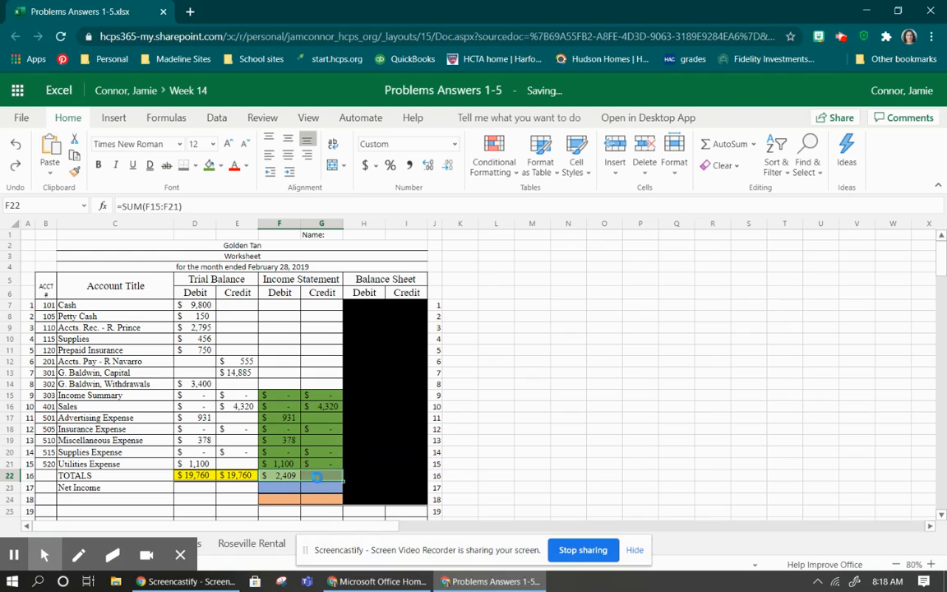
{"action": "left_click", "coordinate": [485, 475]}
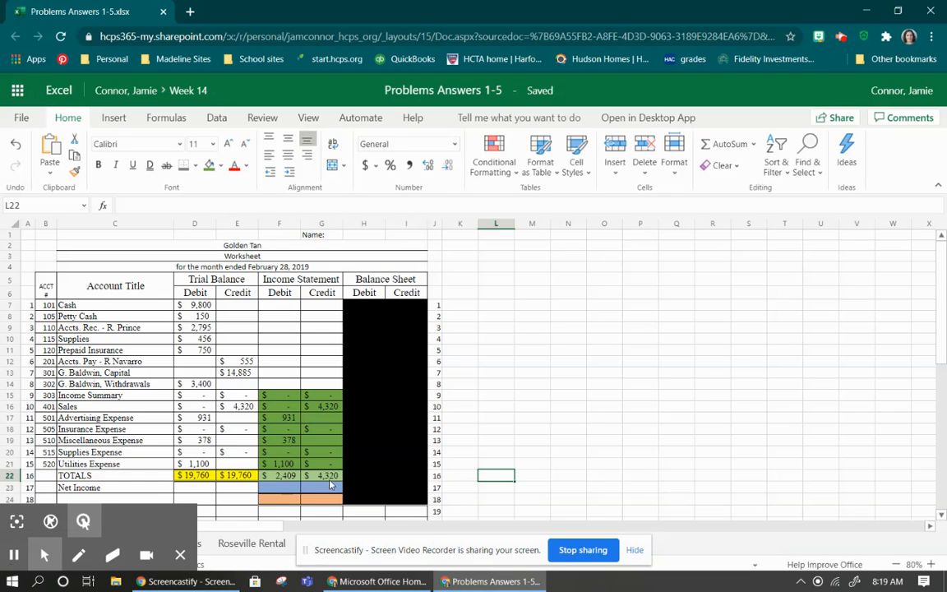
Calculate Net Income in cell F23 with the formula =g22-f22
{"action": "double_click", "coordinate": [281, 490]}
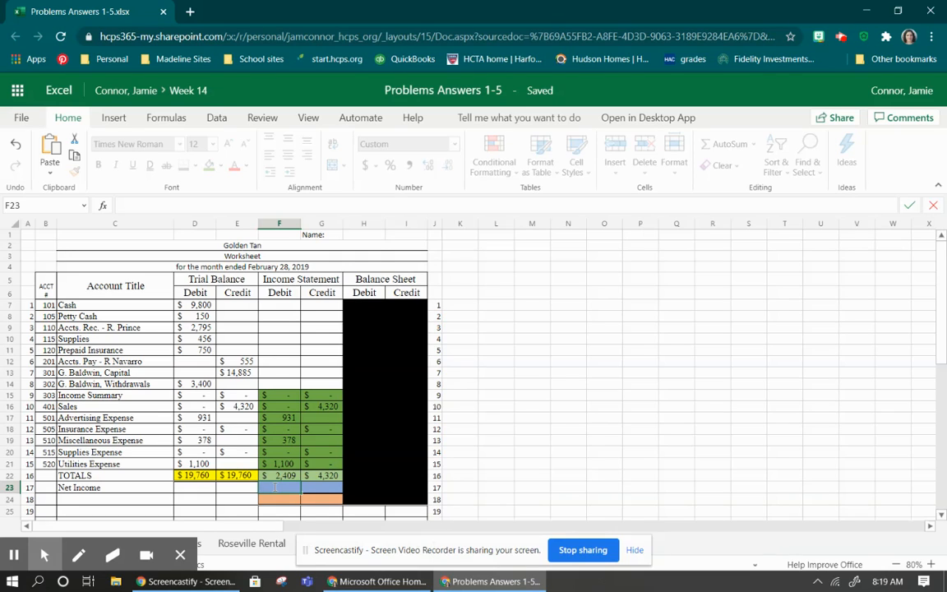
{"action": "type", "text": "="}
{"action": "type", "text": "g22"}
{"action": "type", "text": "-f22"}
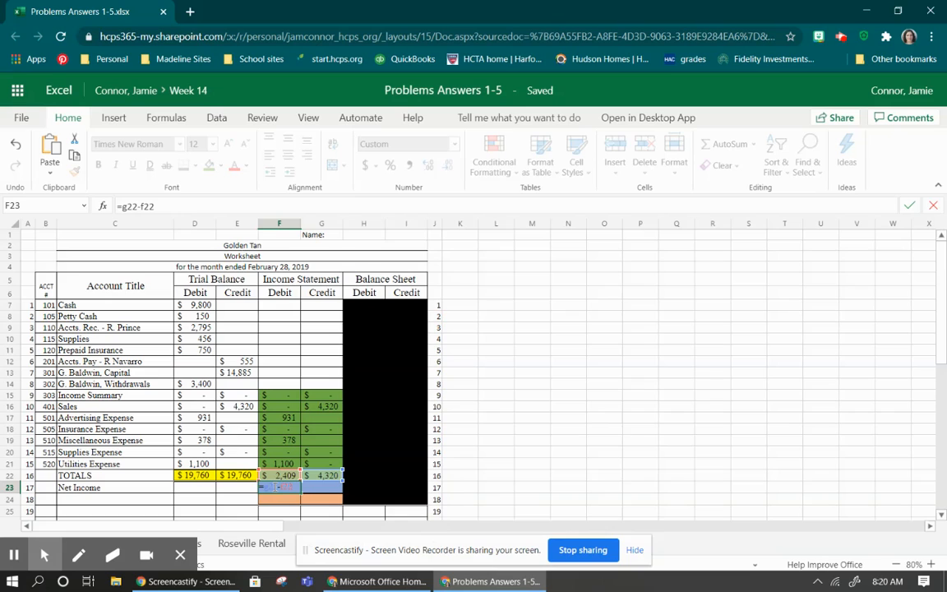
{"action": "key", "text": "Return"}
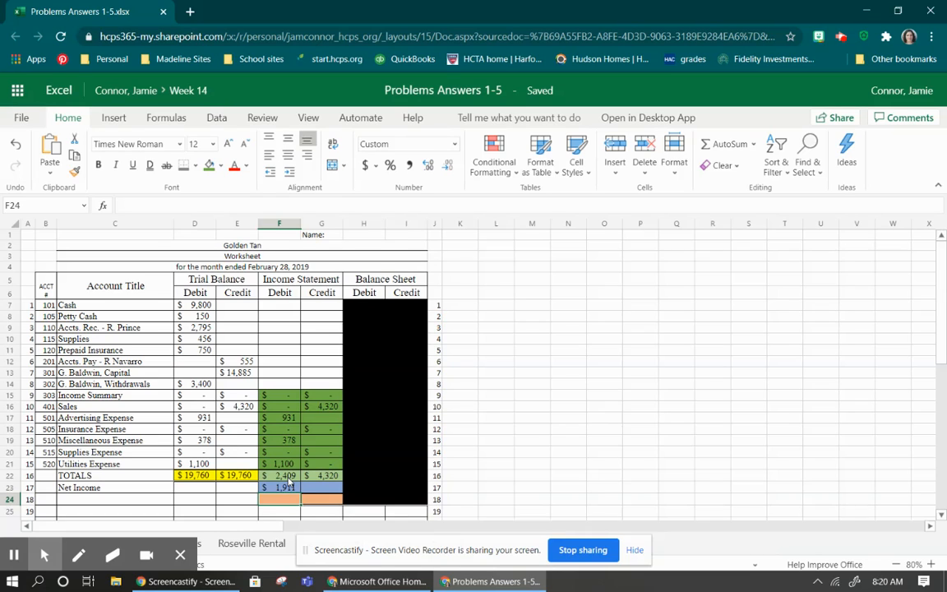
Try to add up F22 through F24 with AutoSum, and clear the result from F24
{"action": "left_click_drag", "start_coordinate": [285, 477], "coordinate": [287, 499]}
{"action": "left_click", "coordinate": [712, 146]}
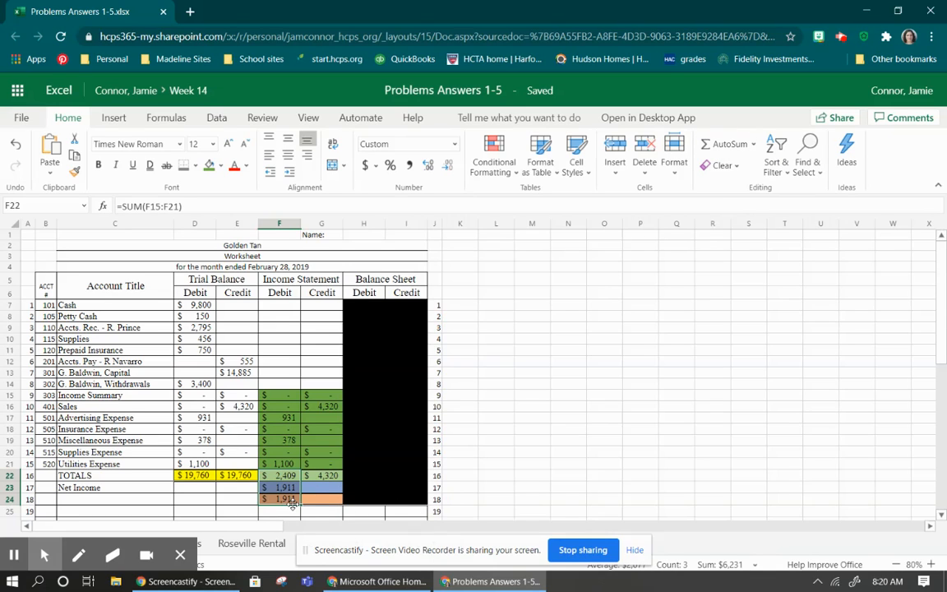
{"action": "key", "text": "Delete"}
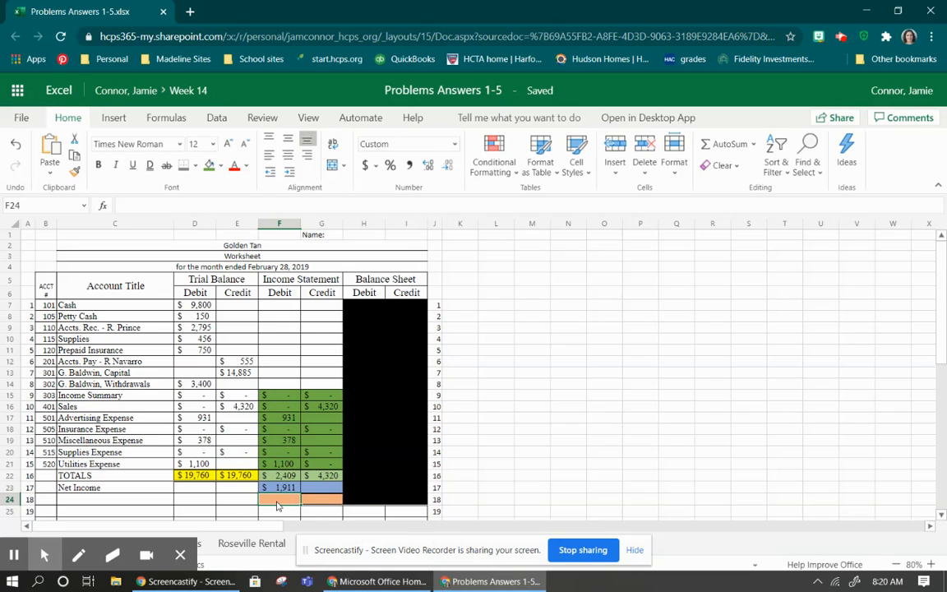
Enter the formula =F22+F23 in F24 to add the debit total and Net Income
{"action": "type", "text": "="}
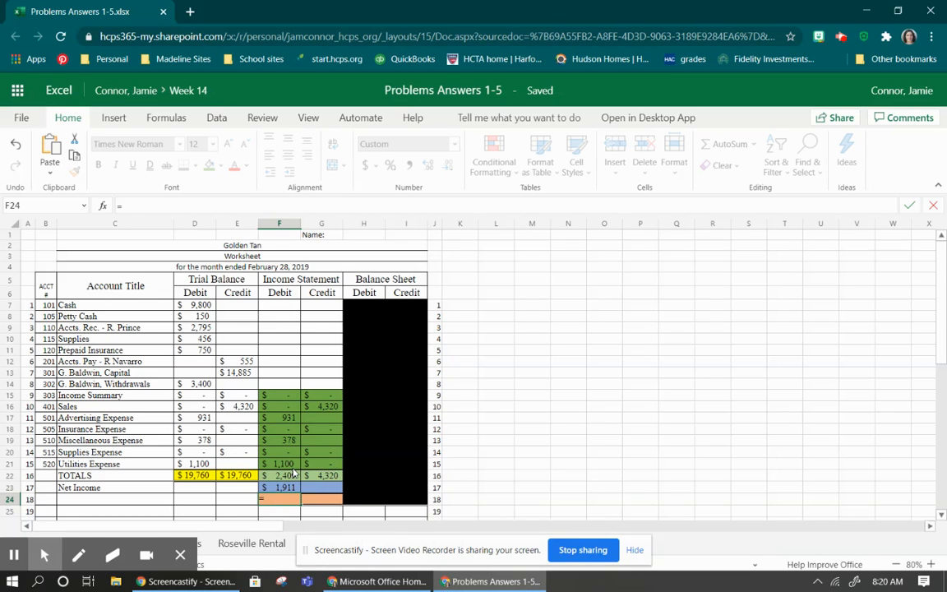
{"action": "left_click", "coordinate": [289, 478]}
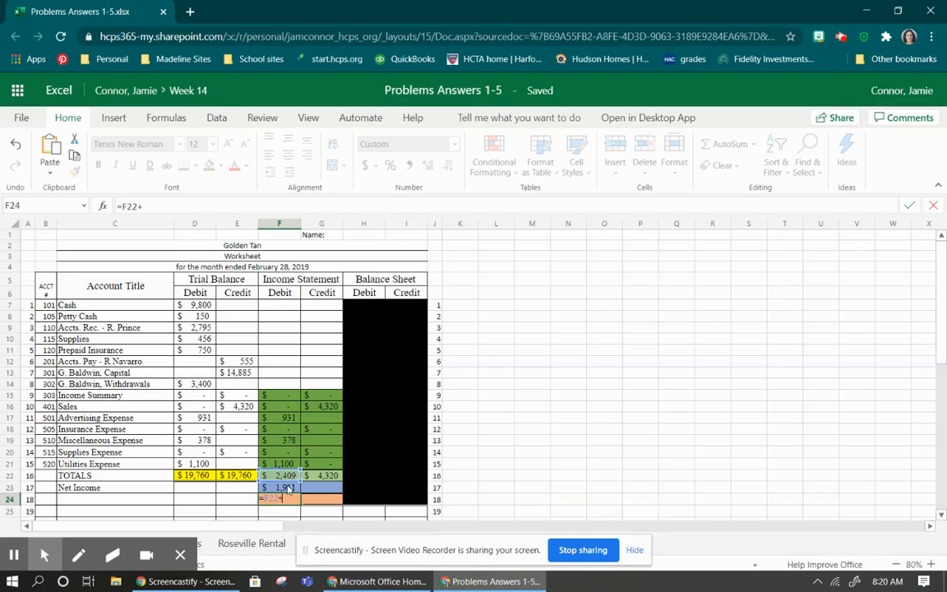
{"action": "type", "text": "+"}
{"action": "left_click", "coordinate": [287, 488]}
{"action": "key", "text": "Return"}
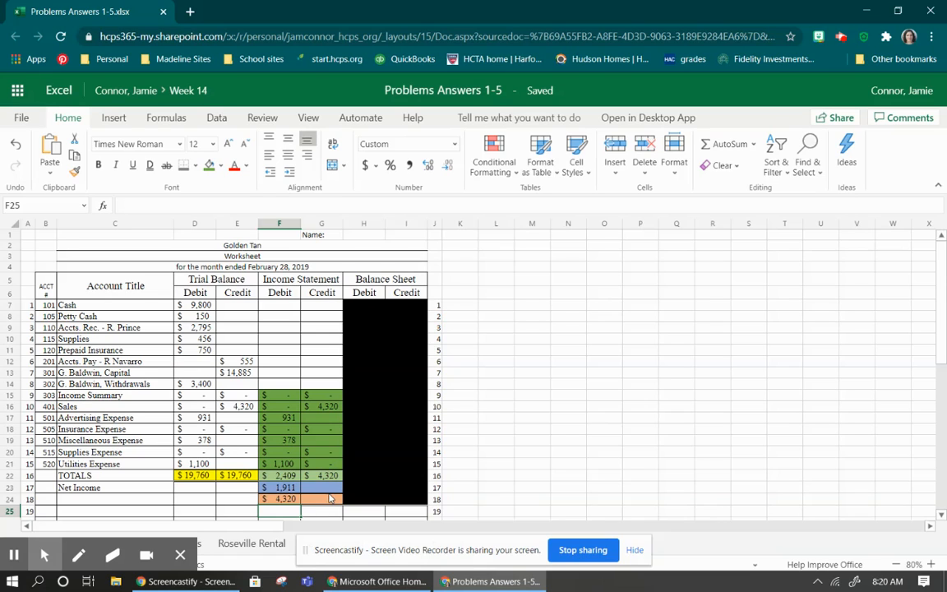
Bring the Income Statement credit total down into G24 with a formula referencing G22
{"action": "left_click", "coordinate": [325, 500]}
{"action": "type", "text": "="}
{"action": "left_click", "coordinate": [328, 477]}
{"action": "key", "text": "Return"}
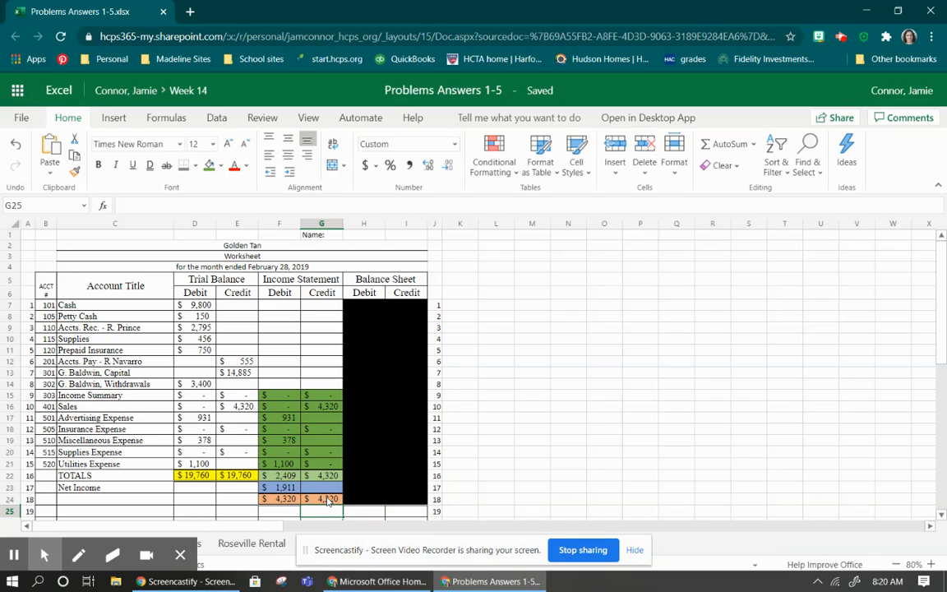
{"action": "left_click", "coordinate": [286, 488]}
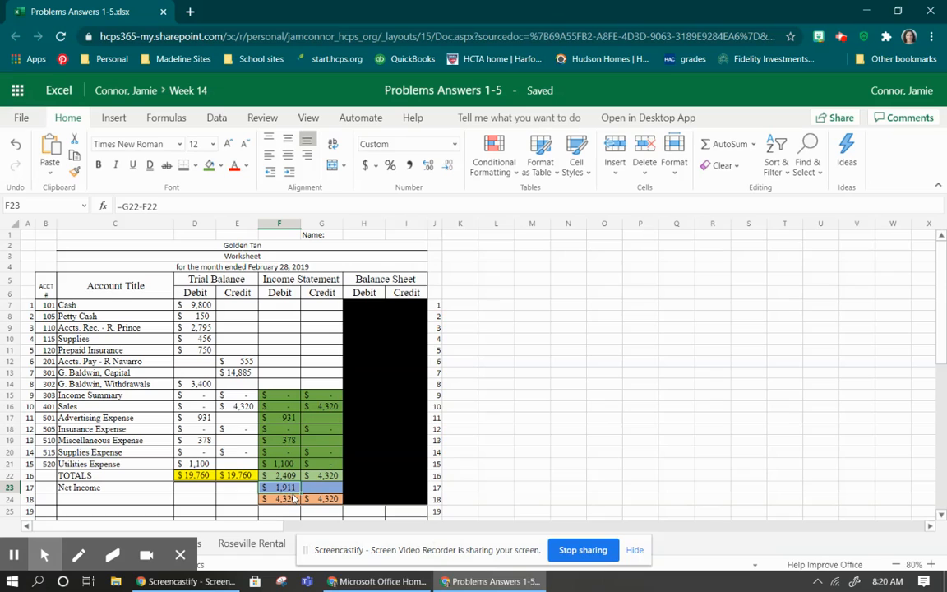